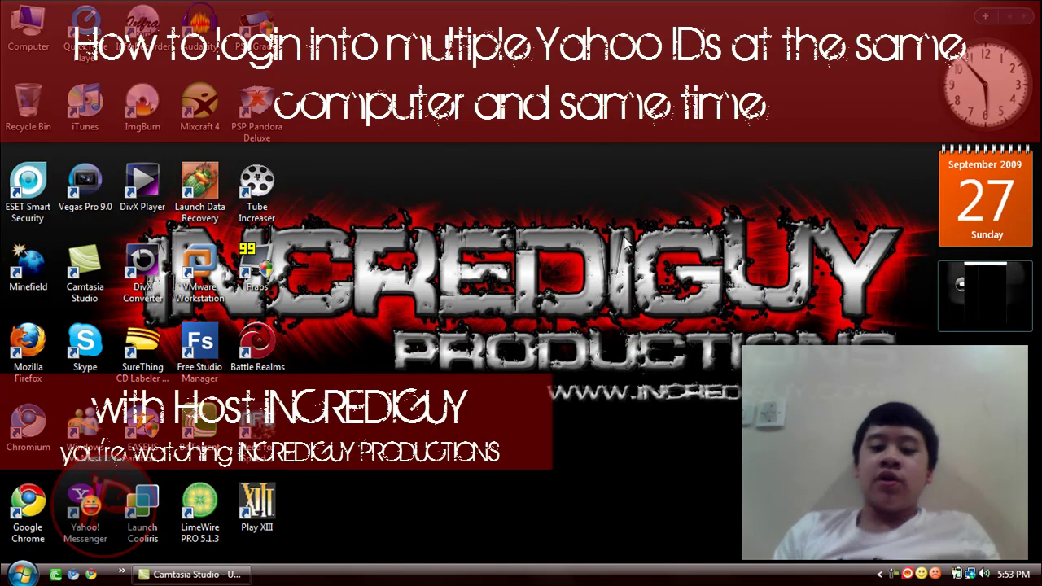
Step: Show the hidden notification area icons on the taskbar
drag(552, 145, 454, 241)
drag(448, 167, 421, 382)
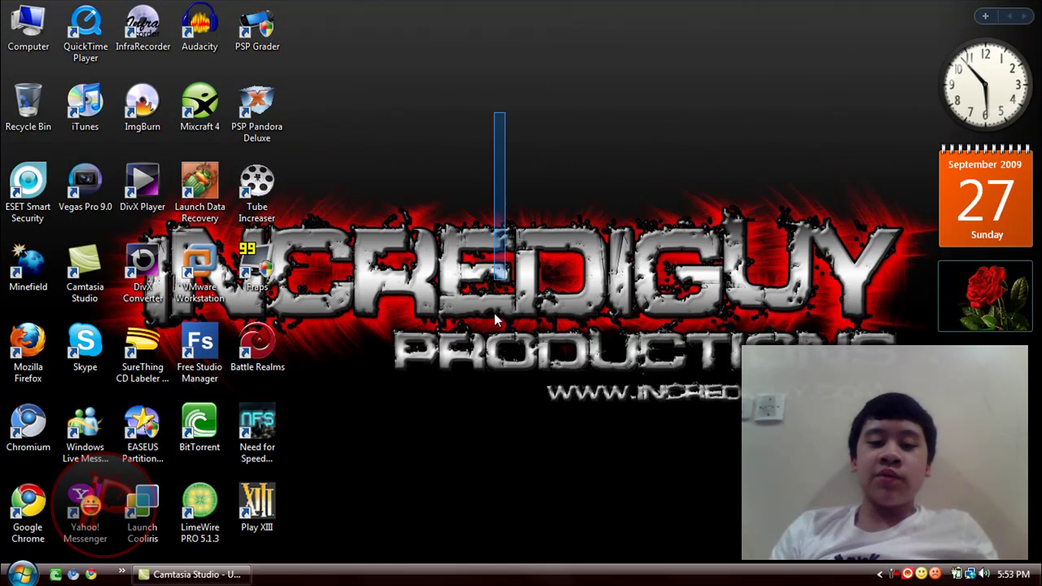
click(879, 575)
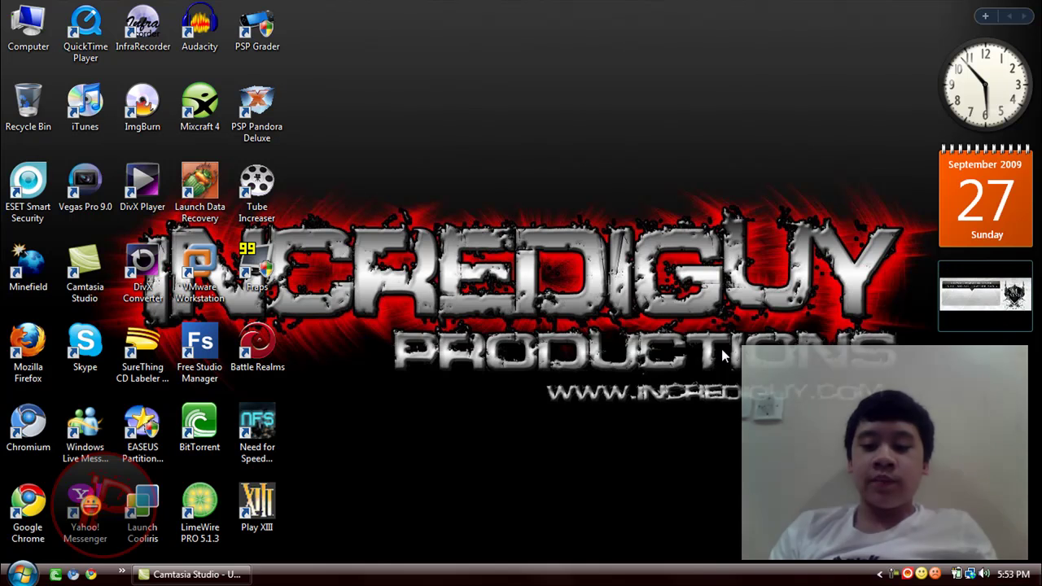
drag(474, 203, 493, 160)
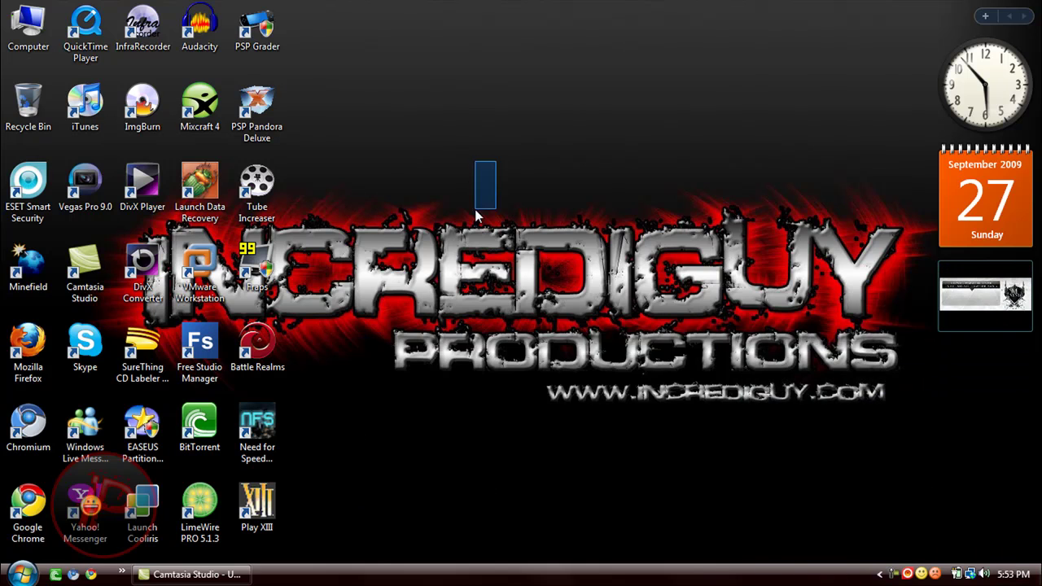
Step: Launch 'regedit' through the Run dialog found via Start menu search
click(22, 574)
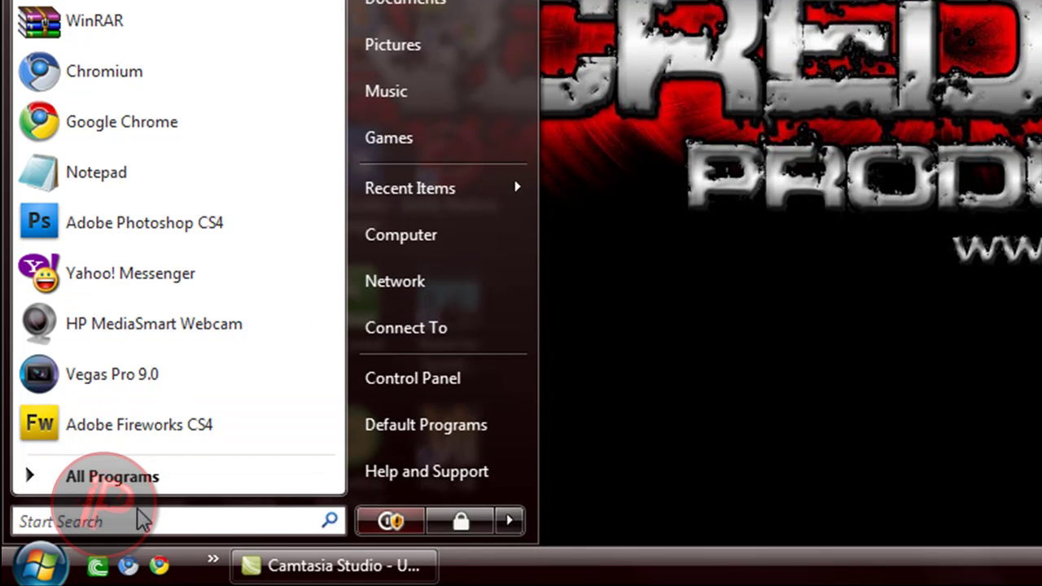
text(run)
key(Return)
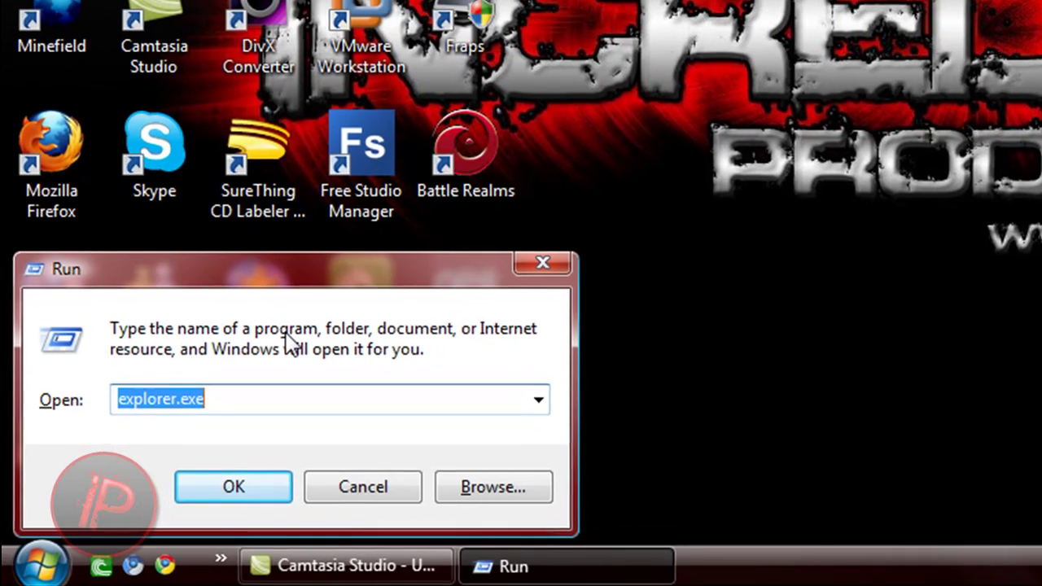
text(regedit)
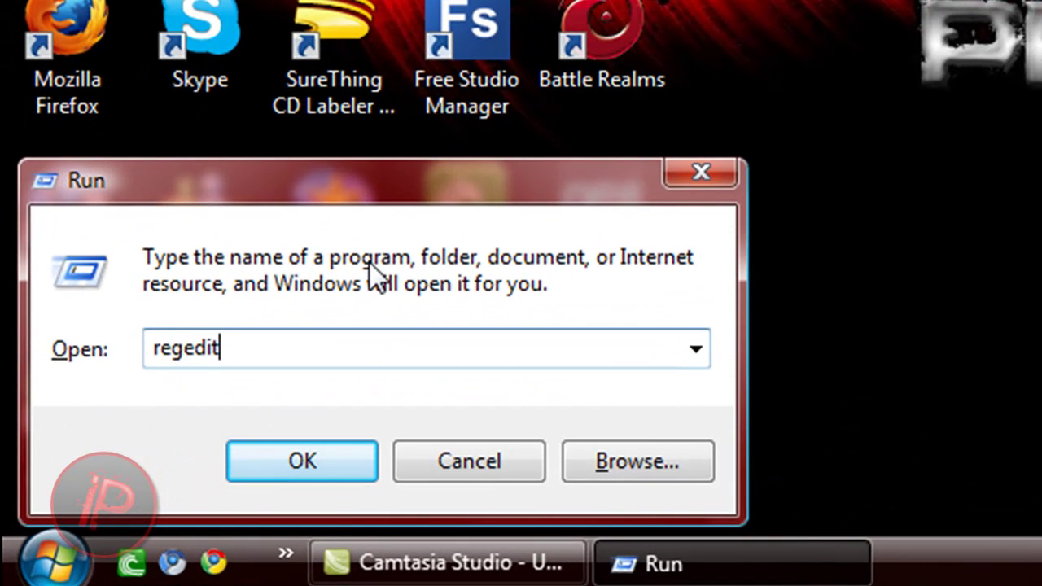
key(Return)
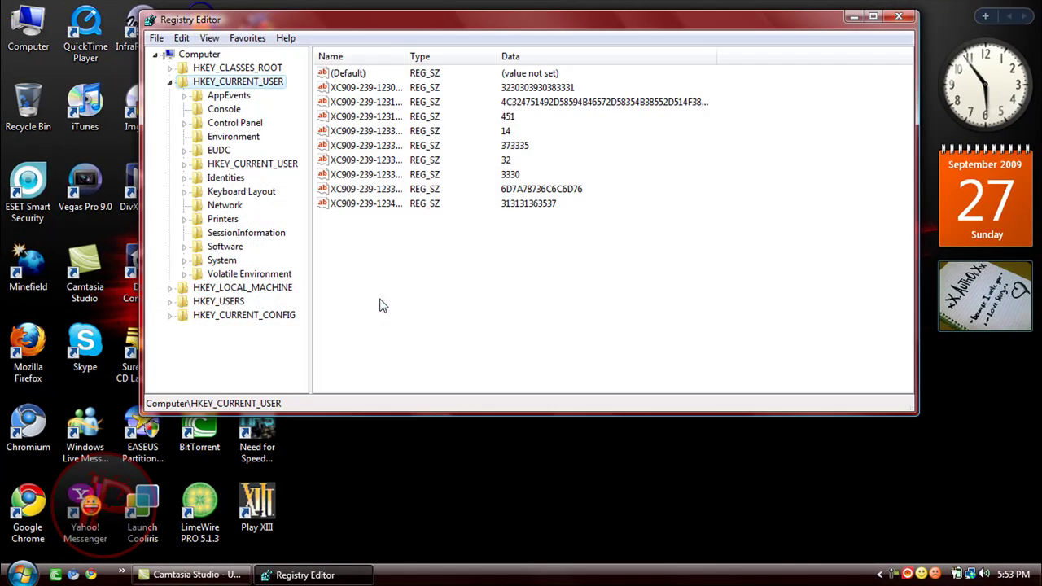
Step: Navigate the tree to HKEY_CURRENT_USER\Software\yahoo\pager\Test
drag(412, 24, 409, 33)
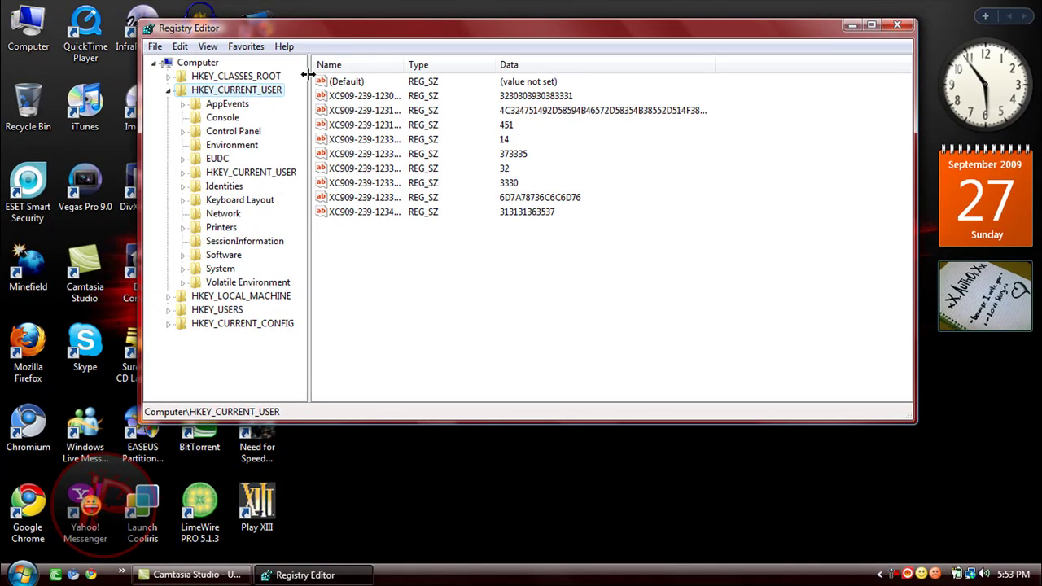
double_click(240, 92)
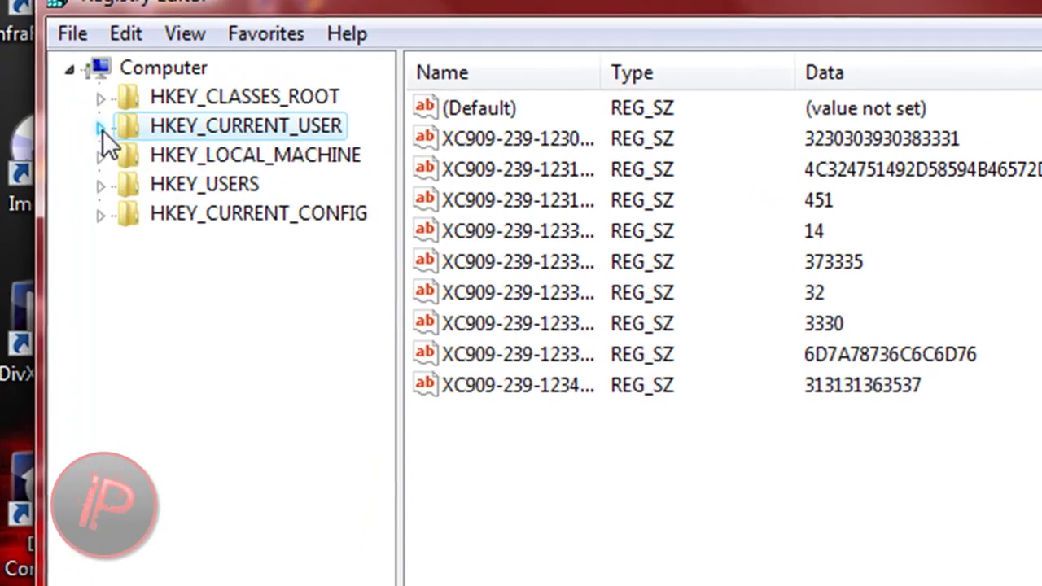
click(169, 90)
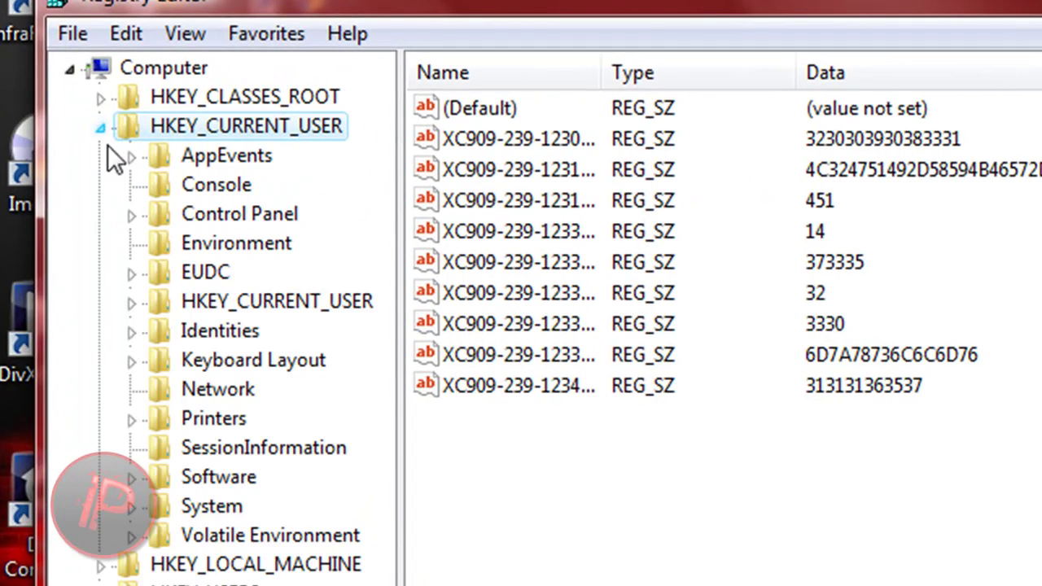
click(132, 477)
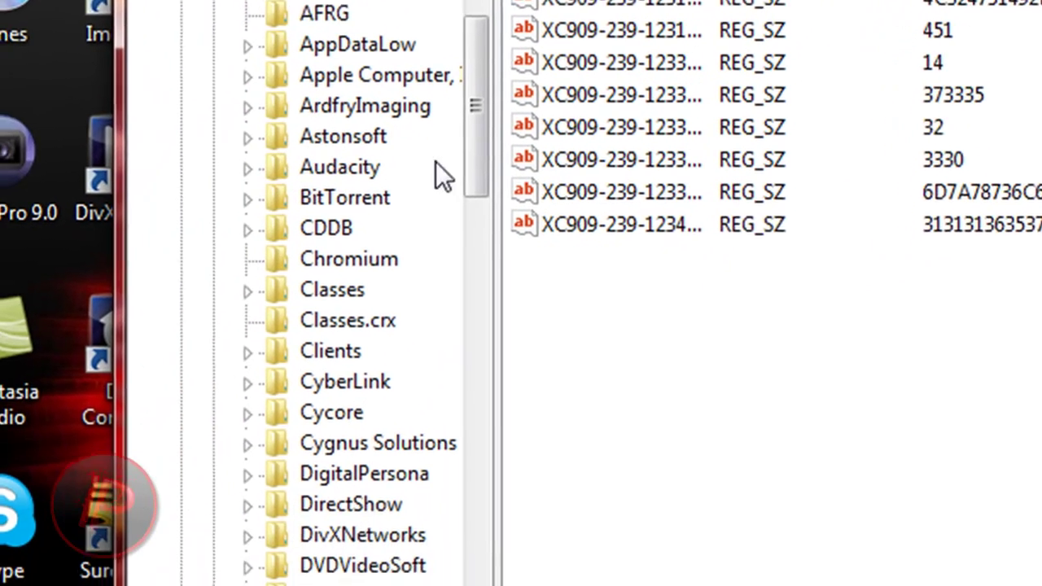
scroll(480, 40, down, 7)
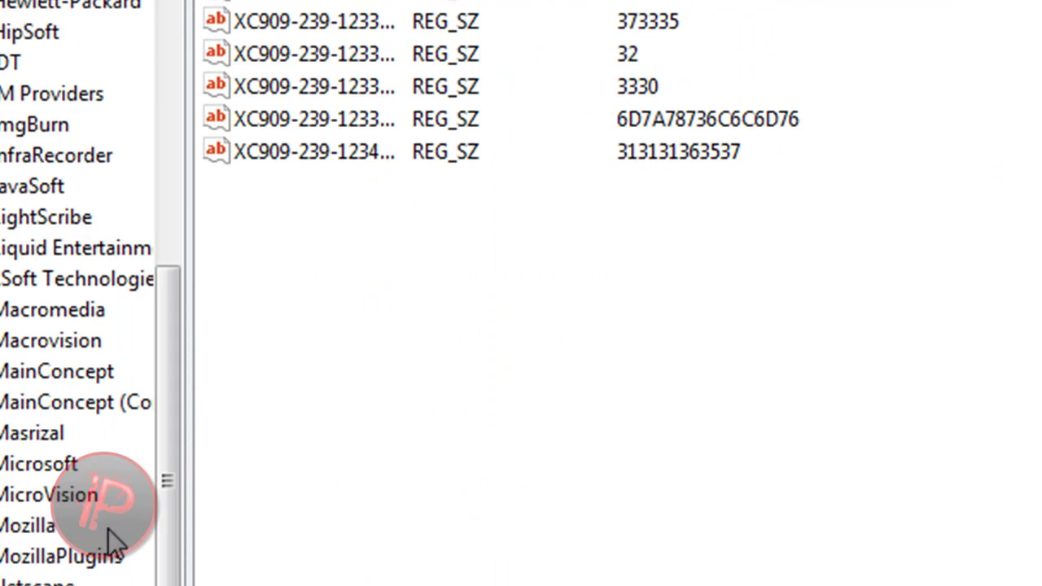
drag(172, 497, 172, 584)
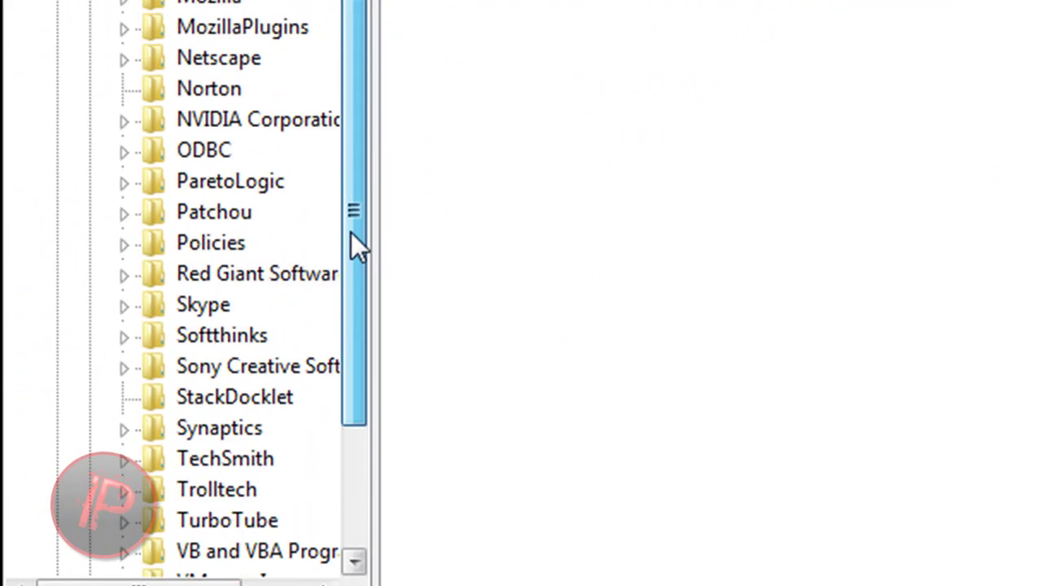
drag(352, 233, 335, 362)
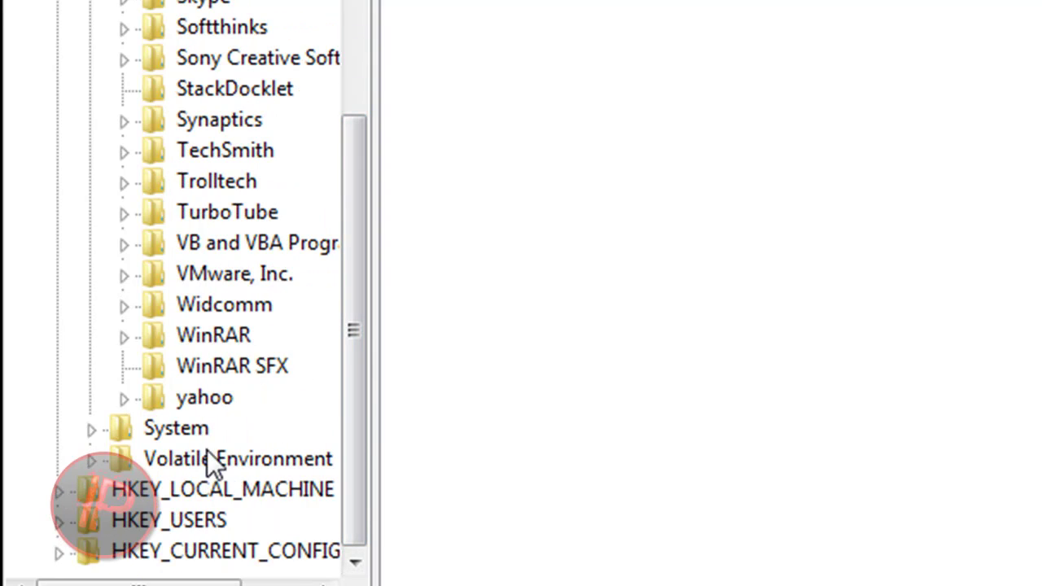
click(124, 399)
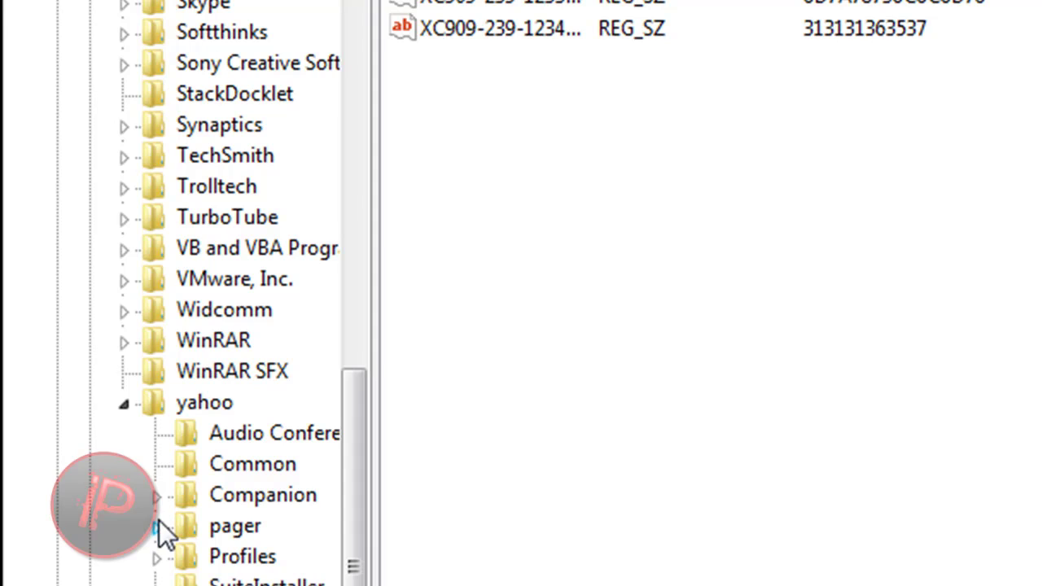
click(157, 525)
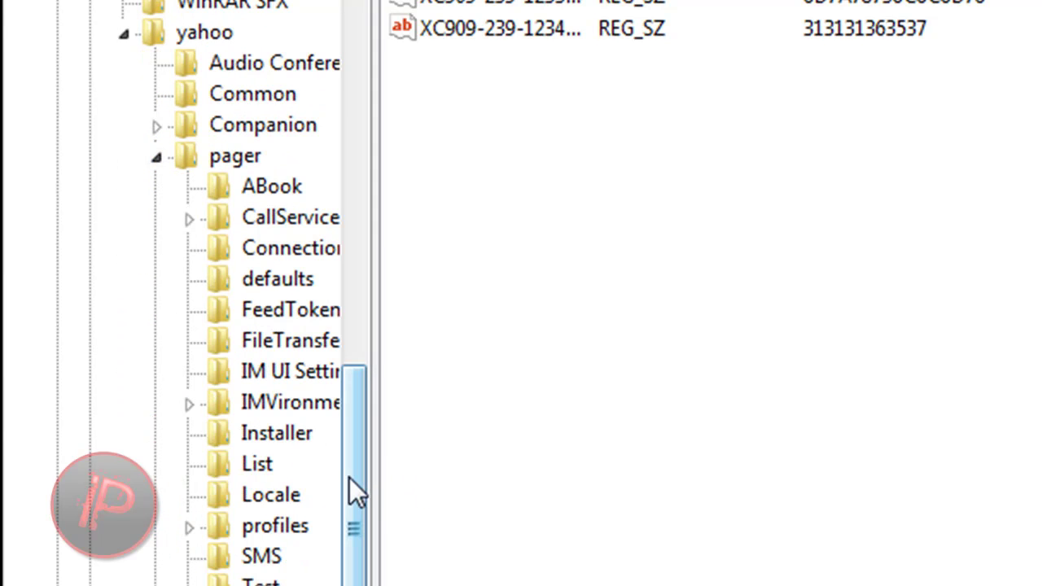
scroll(263, 545, down, 2)
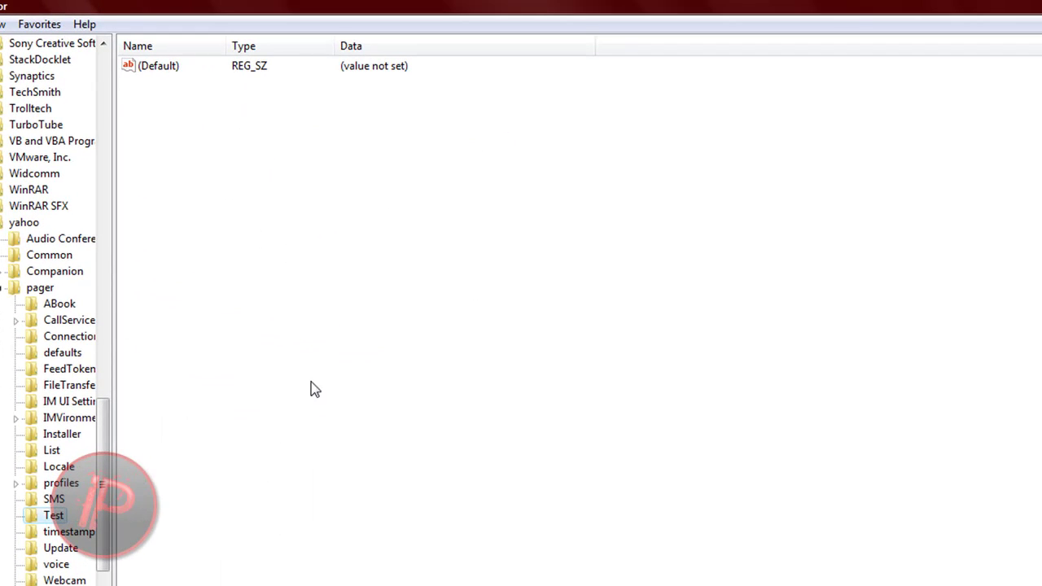
Step: Create a DWORD (32-bit) value named 'Plural' in the Test key
right_click(206, 208)
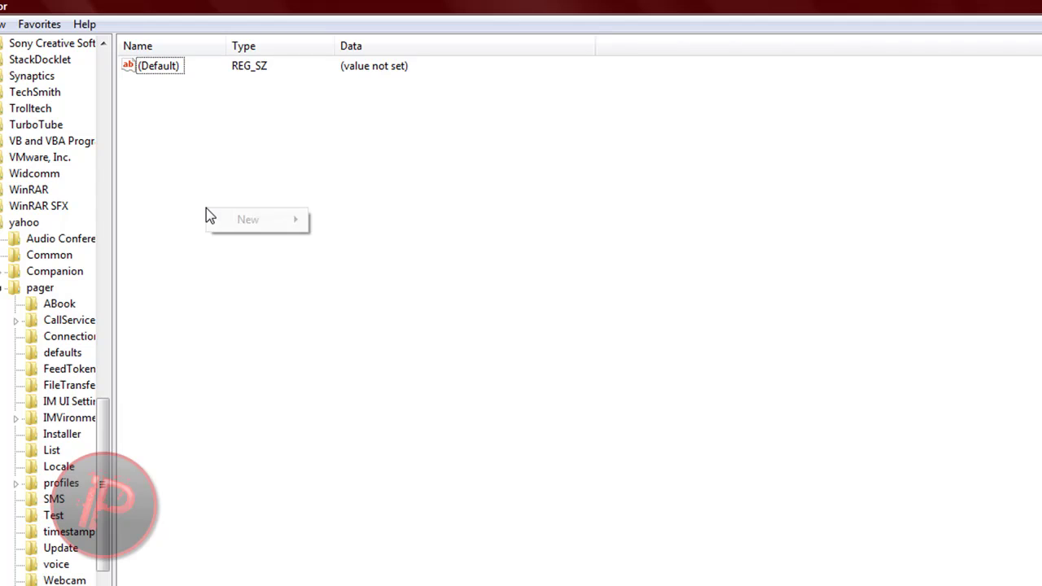
mouse_move(241, 217)
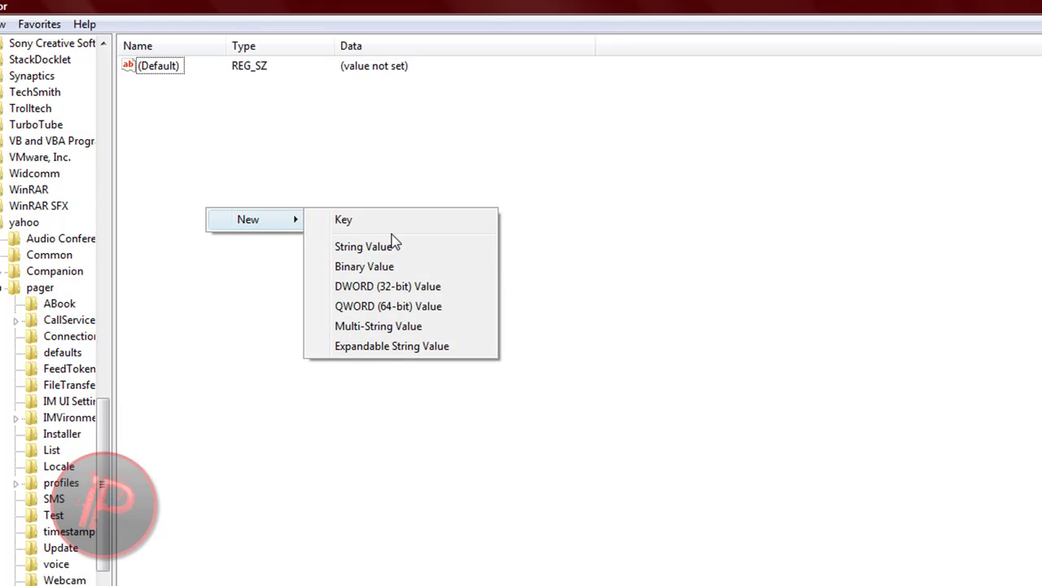
click(407, 286)
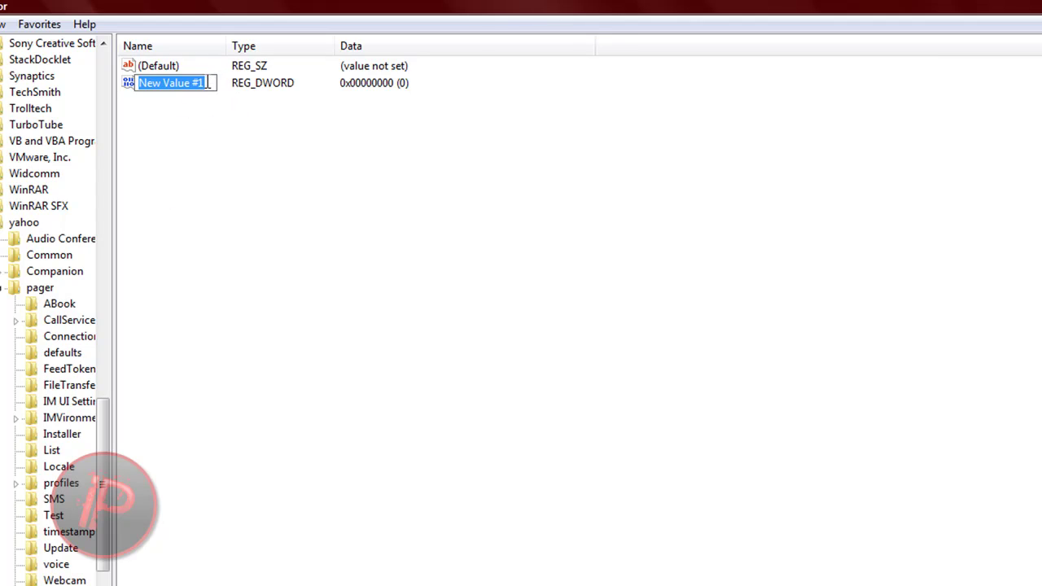
key(BackSpace)
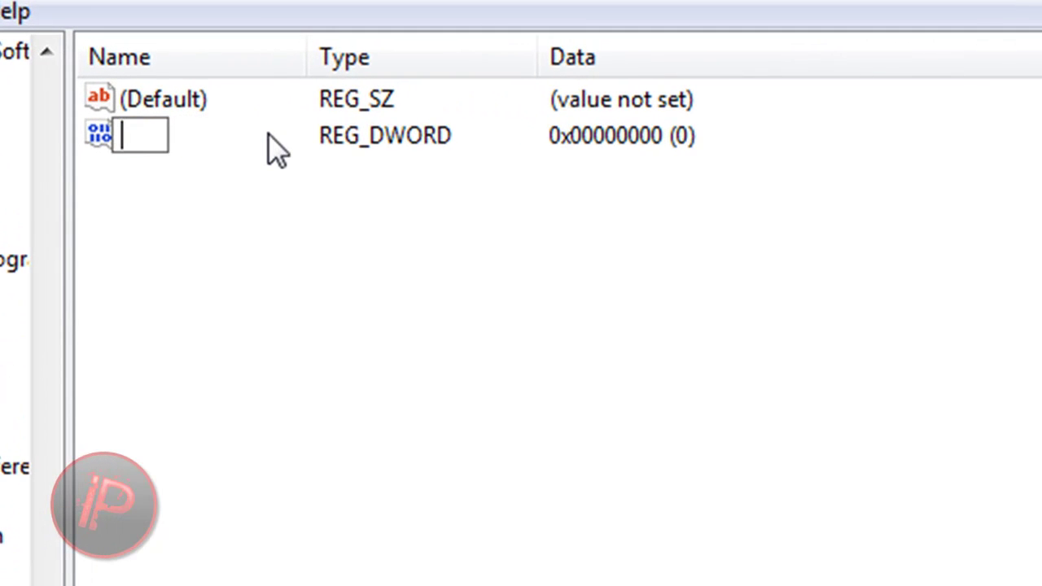
text(Plural)
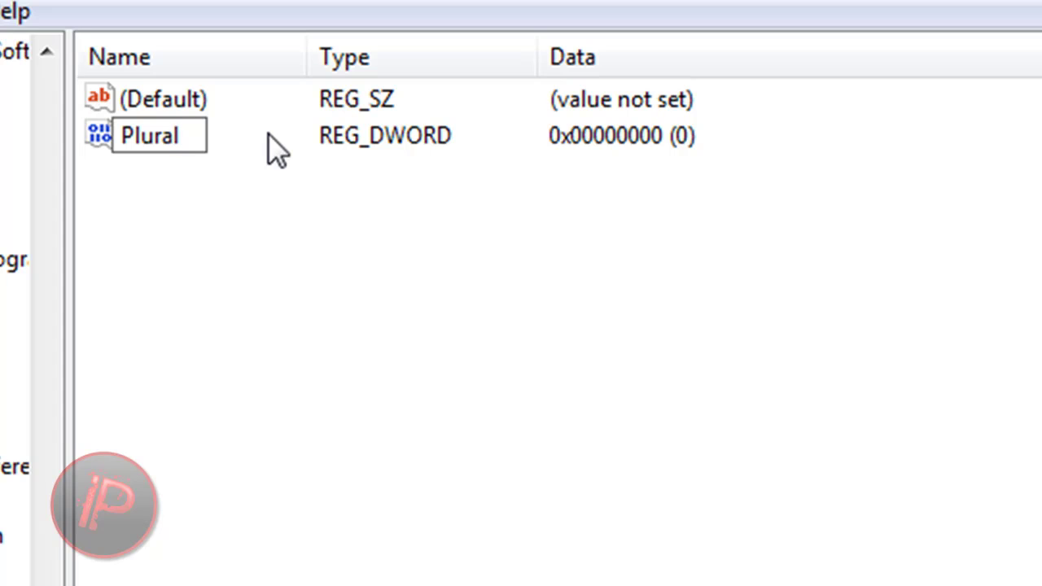
key(Return)
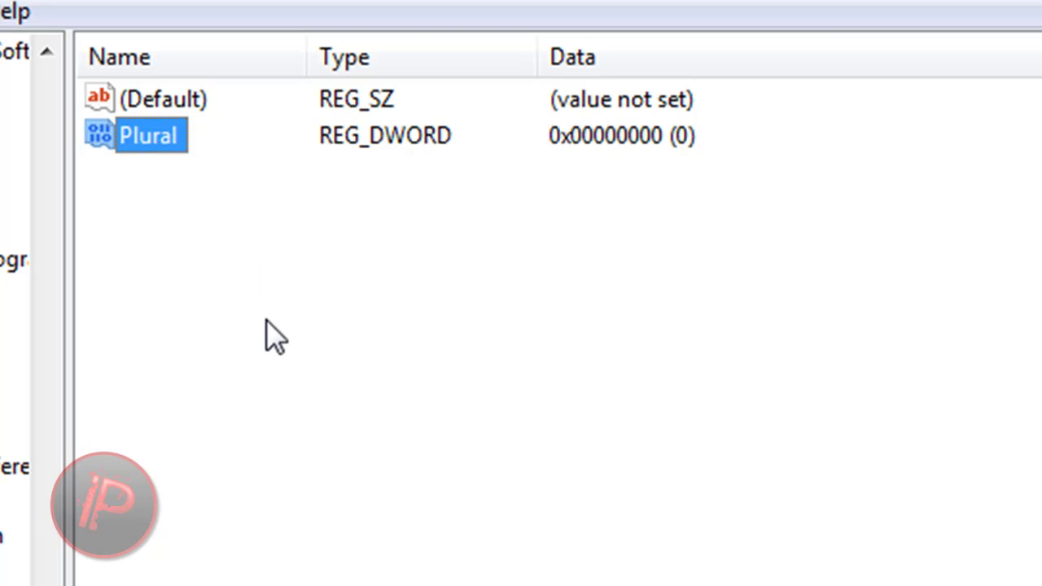
click(168, 165)
Step: Set Plural's data to 1 in Decimal base, then close Registry Editor
double_click(155, 135)
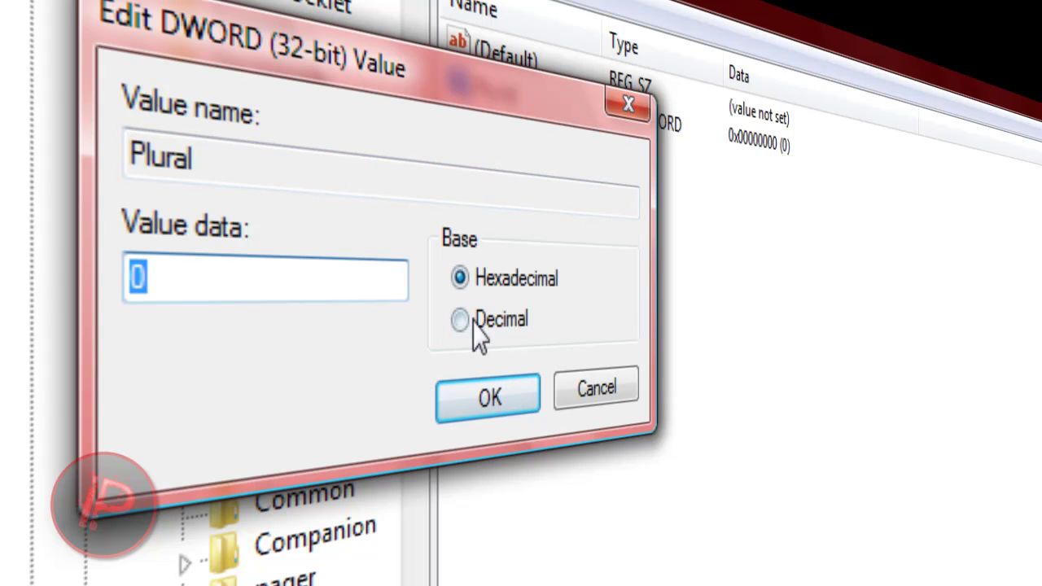
click(460, 320)
click(362, 279)
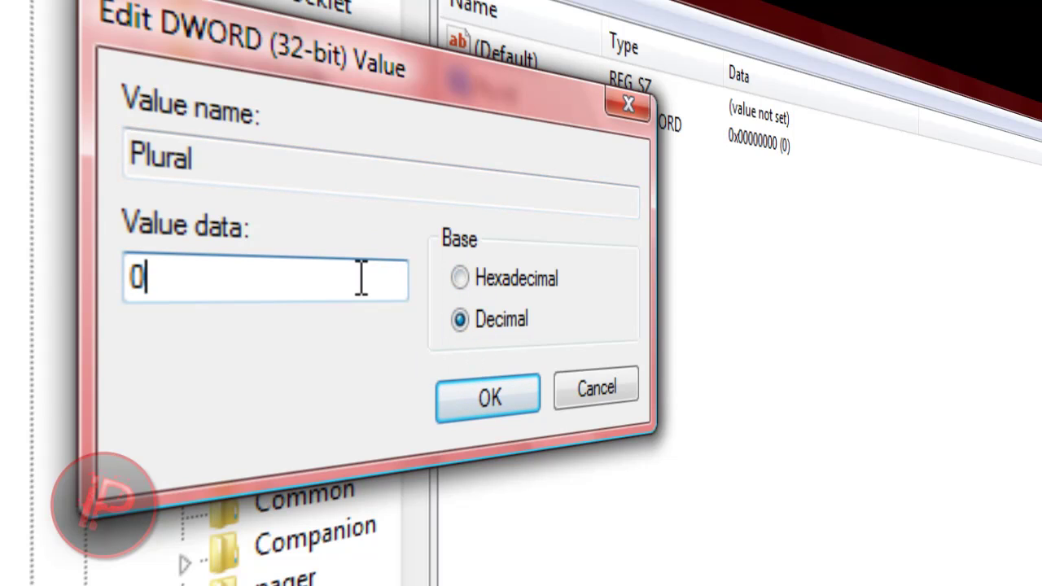
key(BackSpace)
text(1)
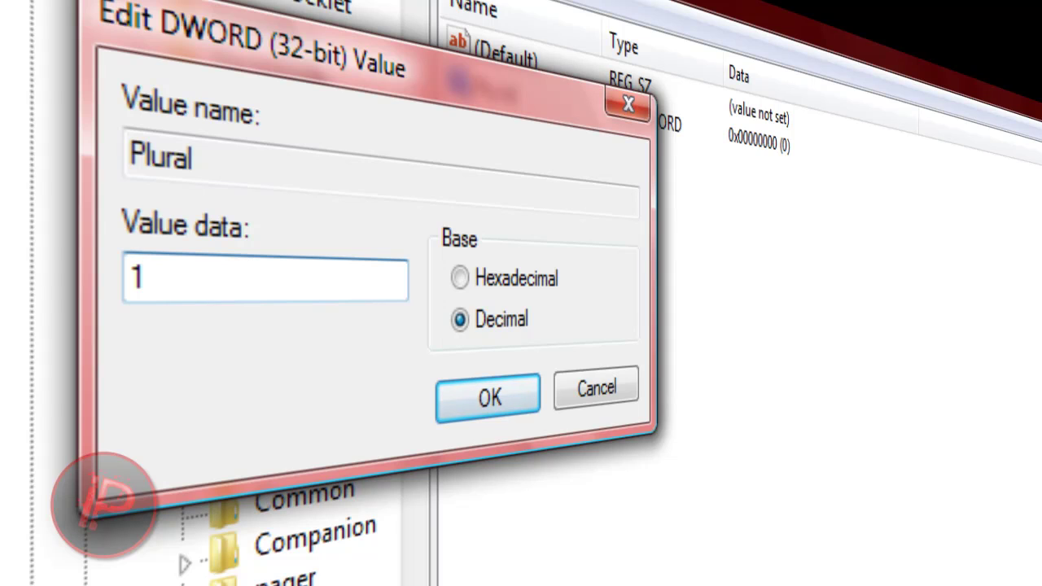
click(484, 400)
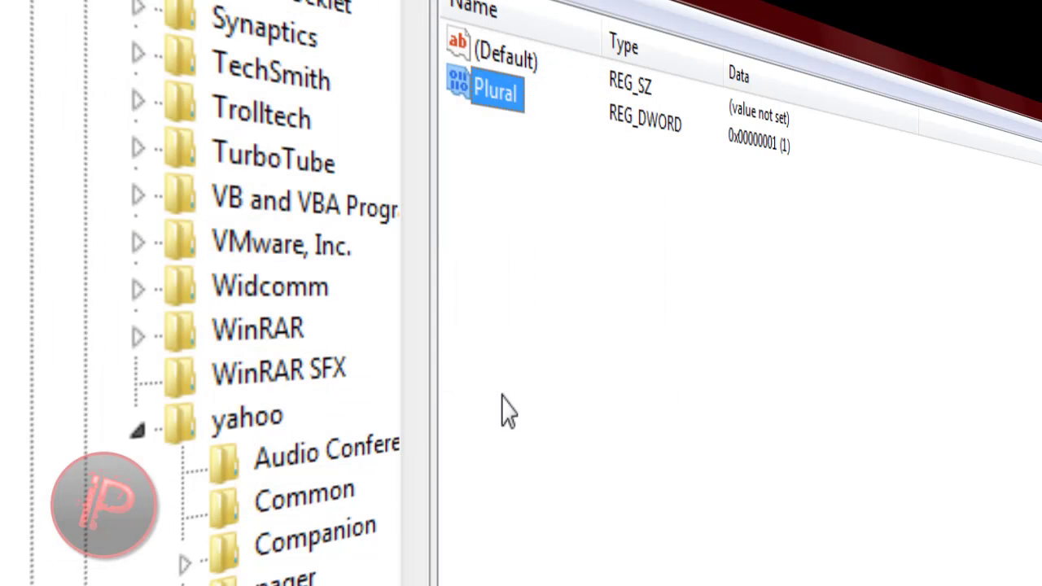
click(527, 376)
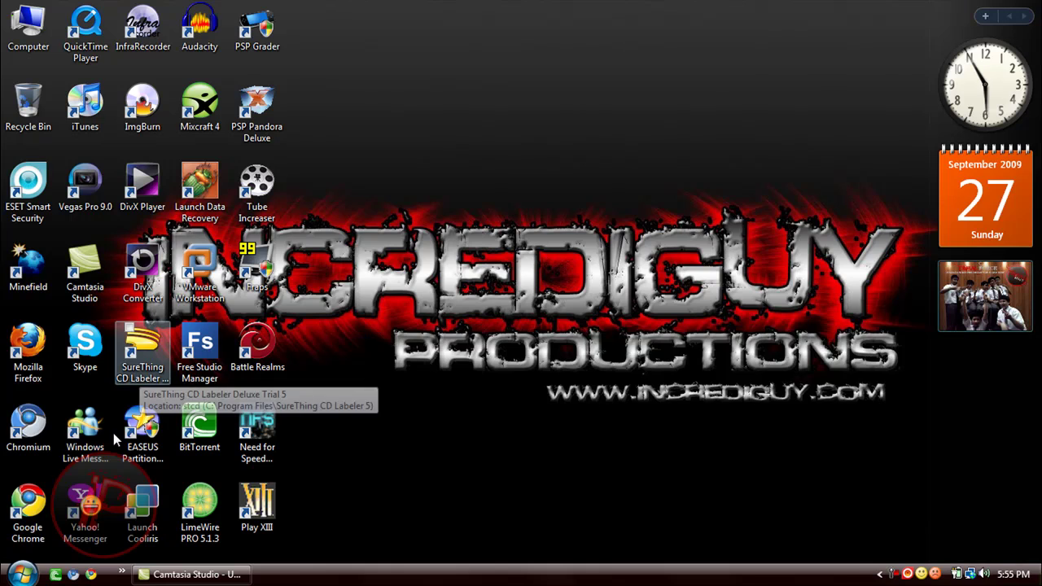
Step: Start three Yahoo! Messenger instances from the desktop shortcut and place their windows side by side
double_click(92, 505)
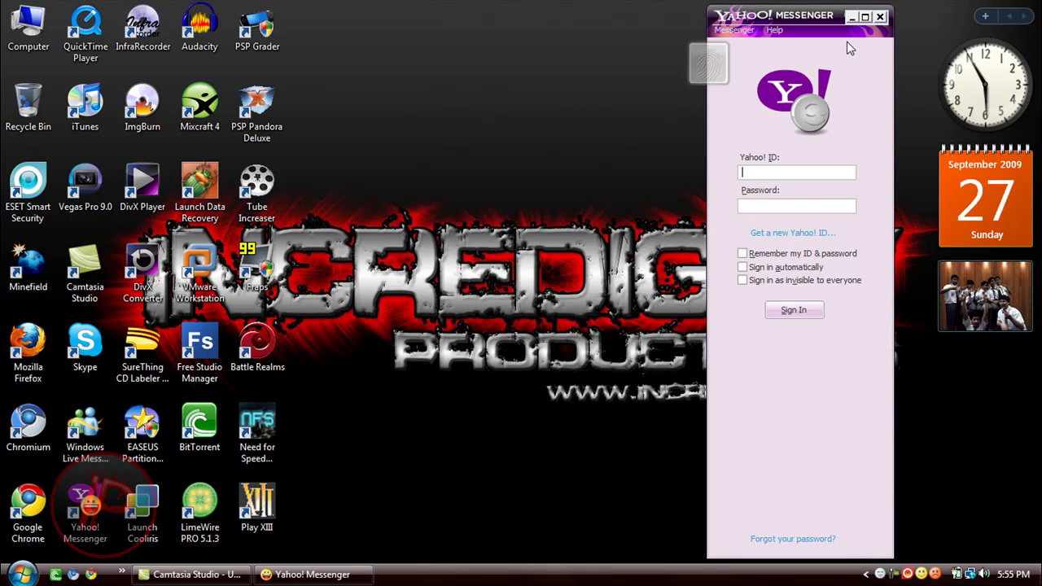
drag(825, 17, 831, 16)
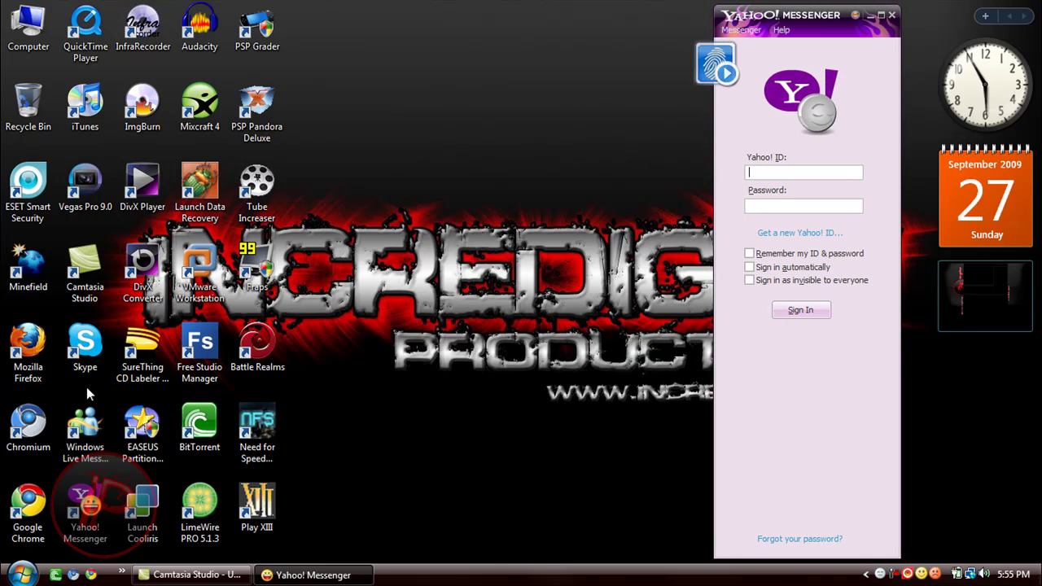
double_click(90, 503)
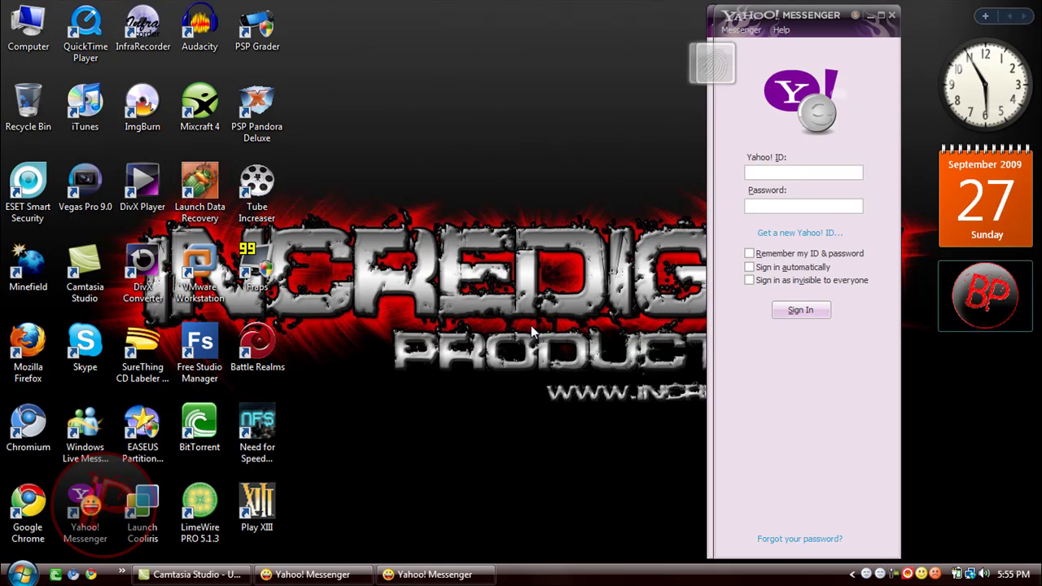
drag(779, 24, 581, 20)
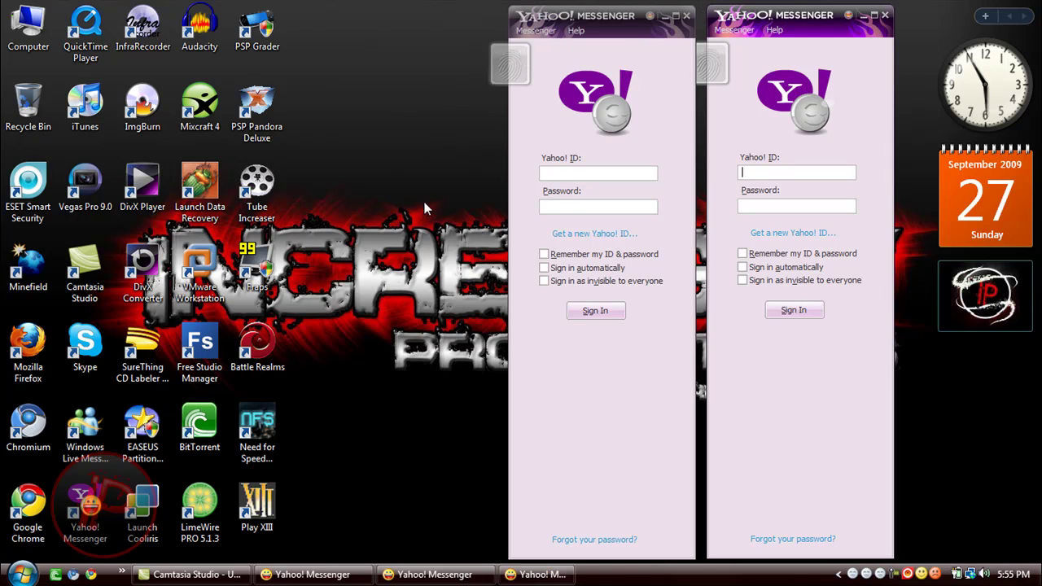
drag(789, 8, 379, 19)
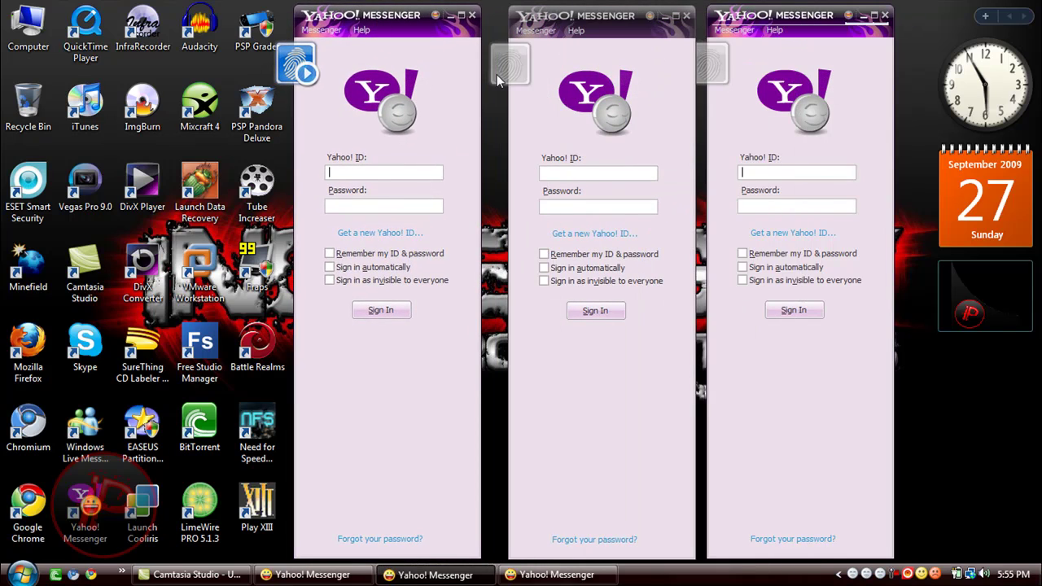
Step: Enter the account ID and password in the left sign-in window, using Caps Lock for the password
click(376, 169)
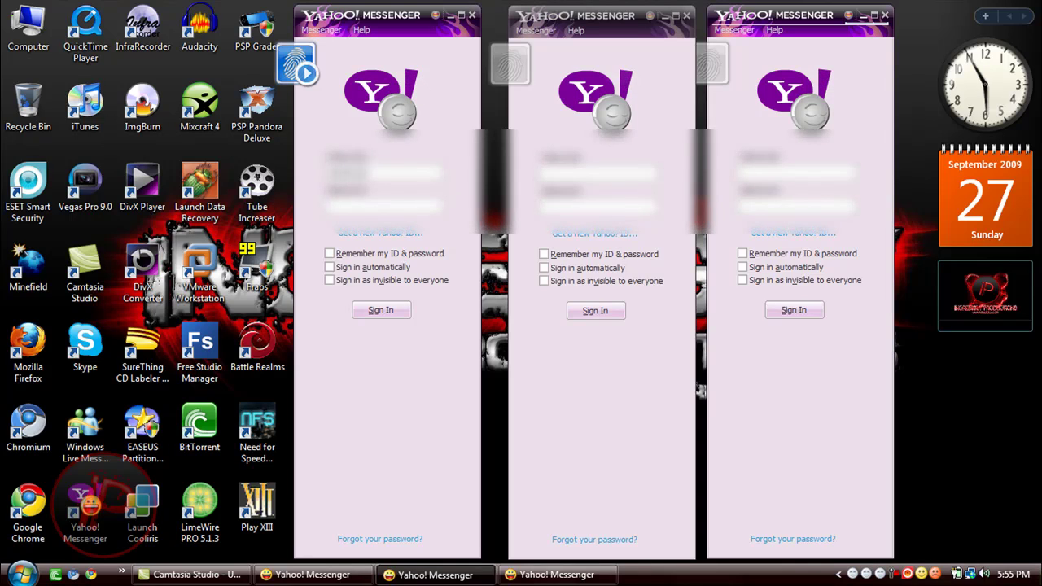
key(Tab)
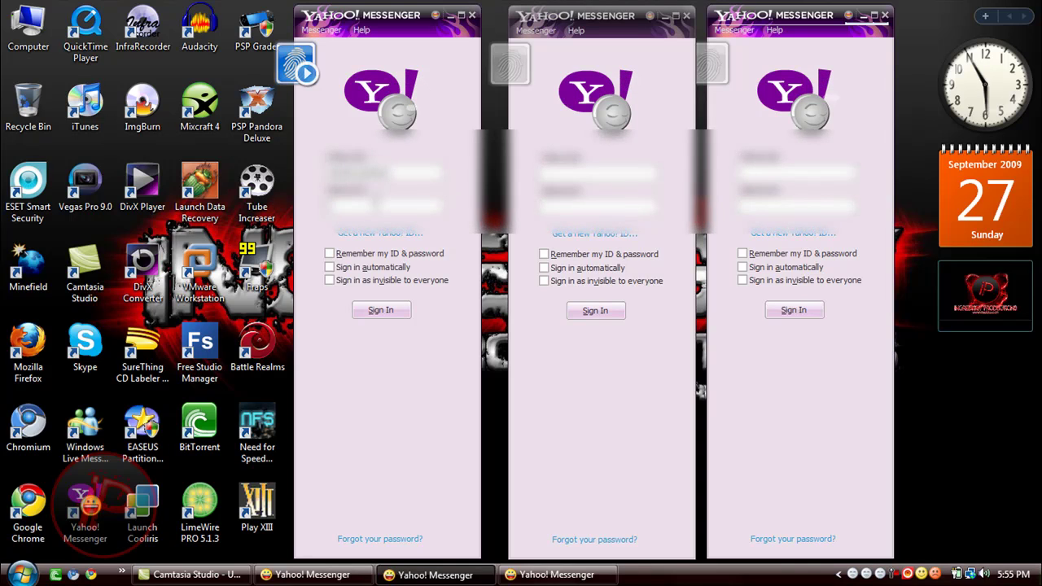
key(Caps_Lock)
text(****)
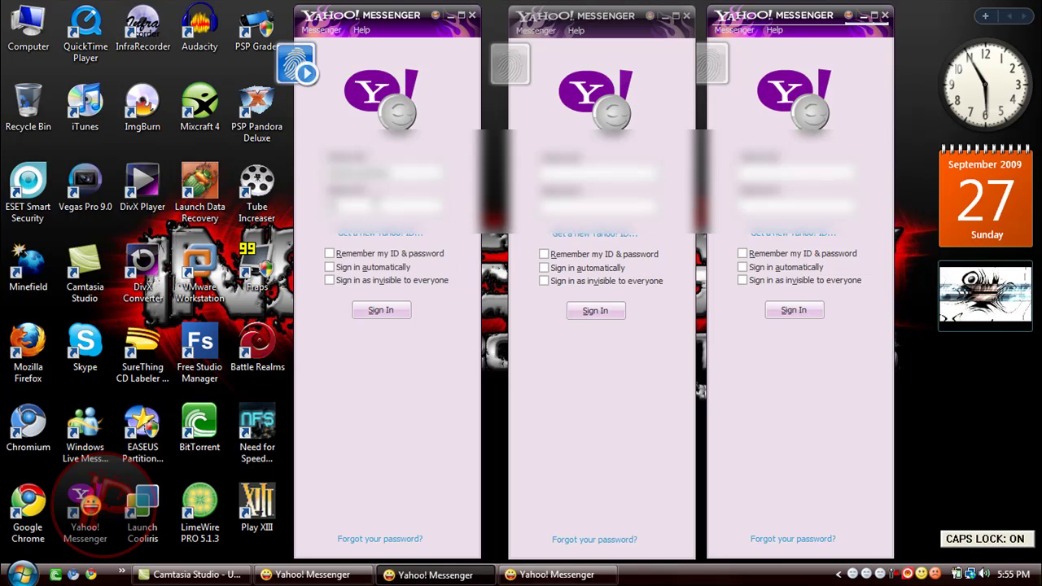
key(Caps_Lock)
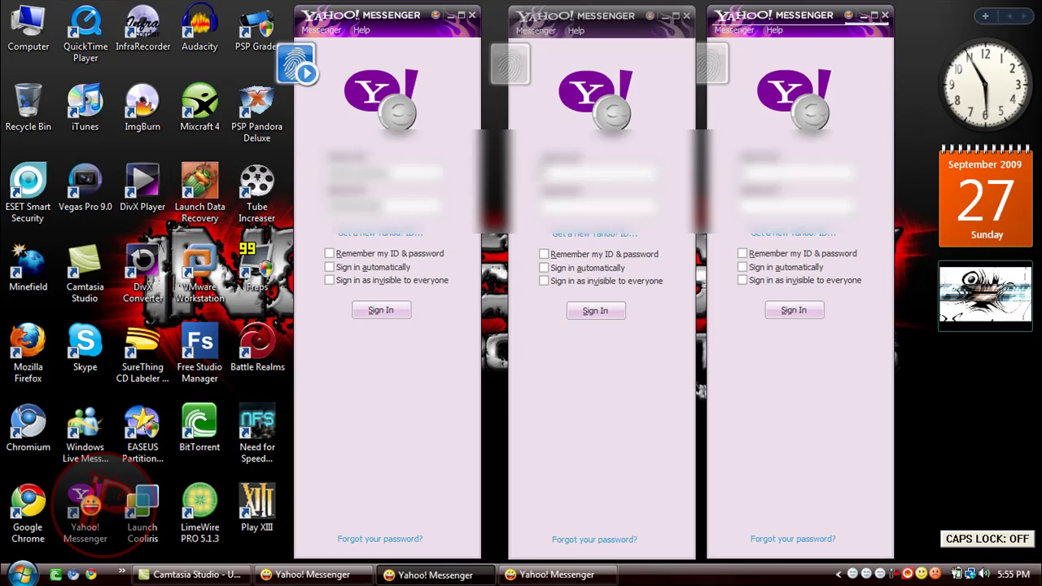
click(540, 171)
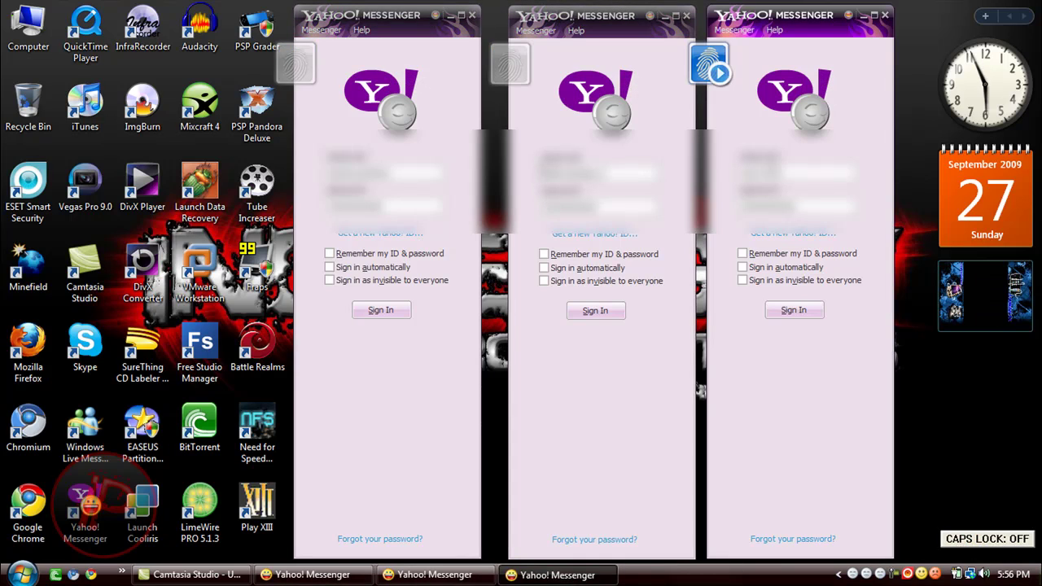
Step: Sign in on the left, middle and right Messenger windows
click(373, 314)
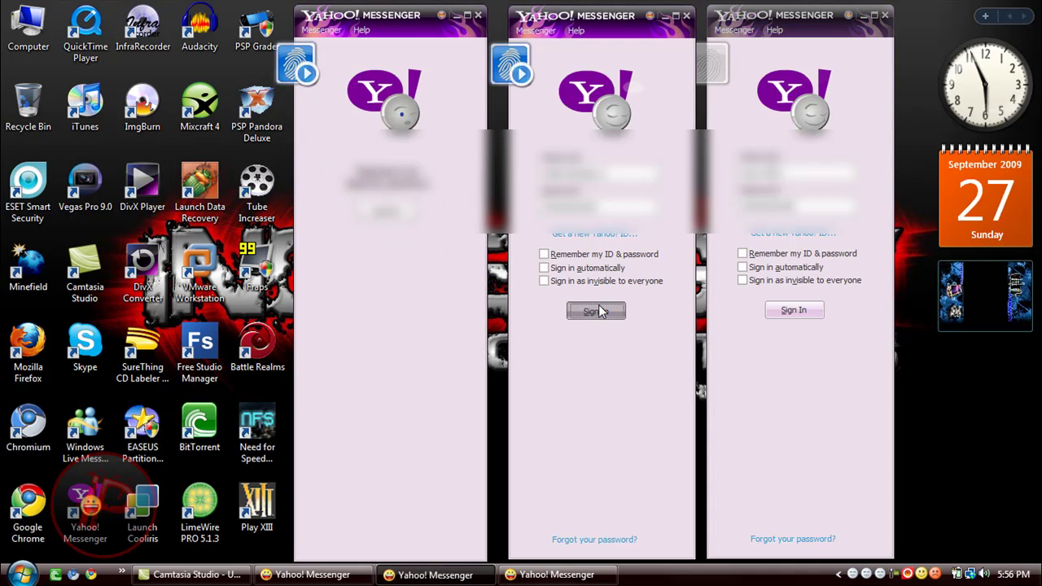
click(599, 309)
click(813, 314)
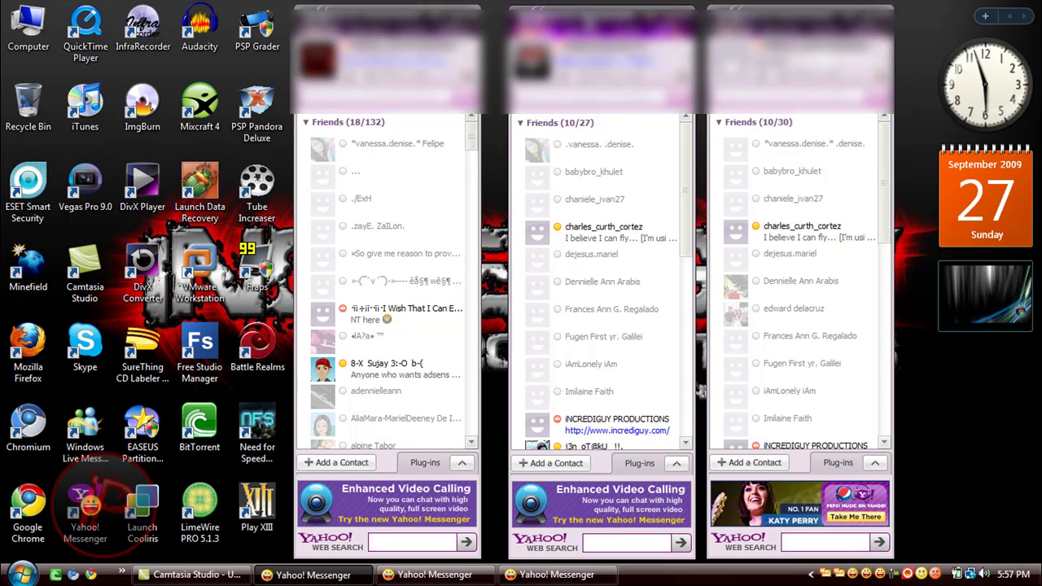
Step: Close the left, middle and right Yahoo! Messenger windows
drag(602, 57, 594, 54)
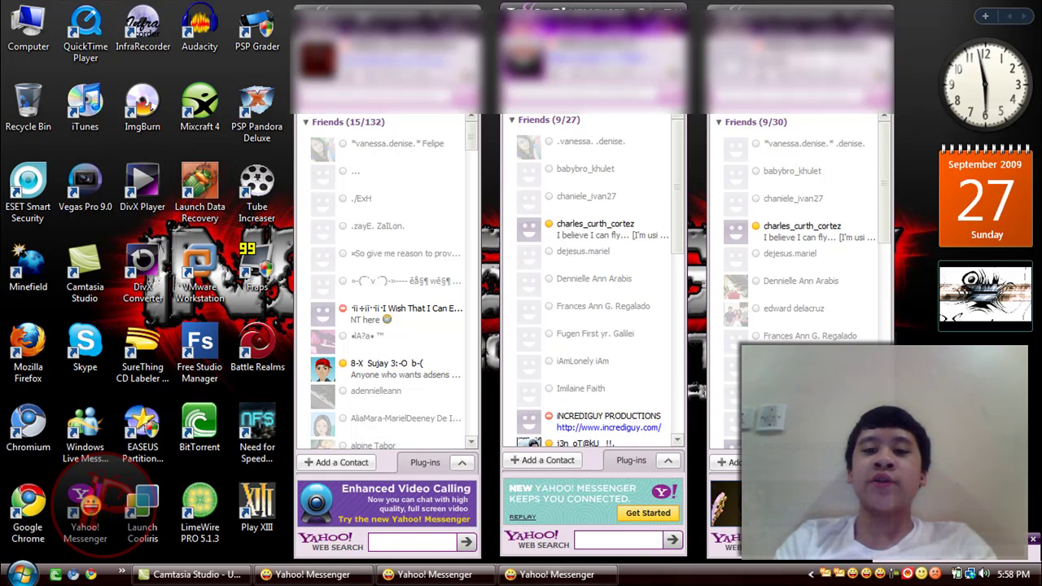
click(470, 9)
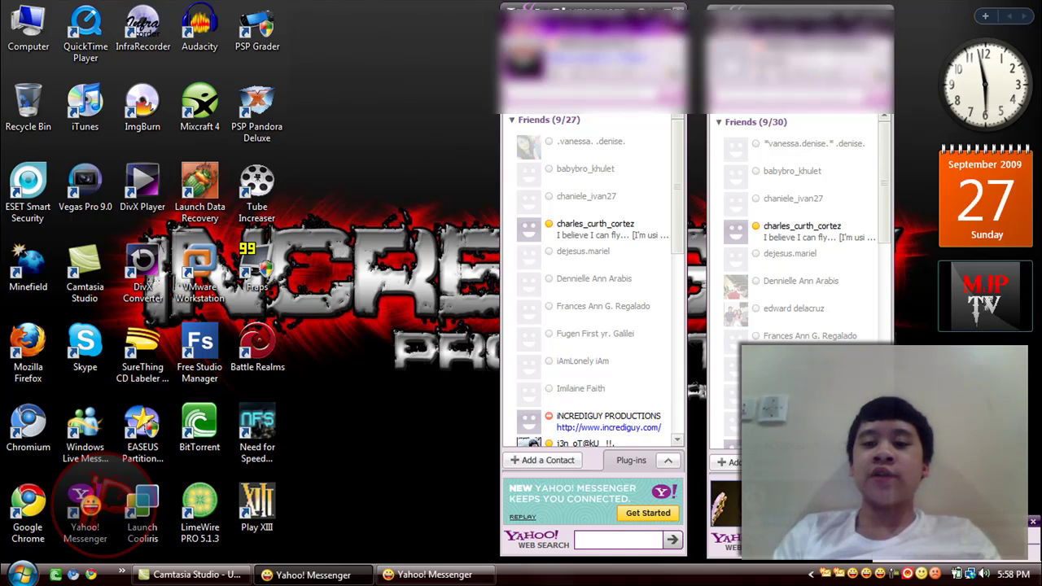
click(680, 10)
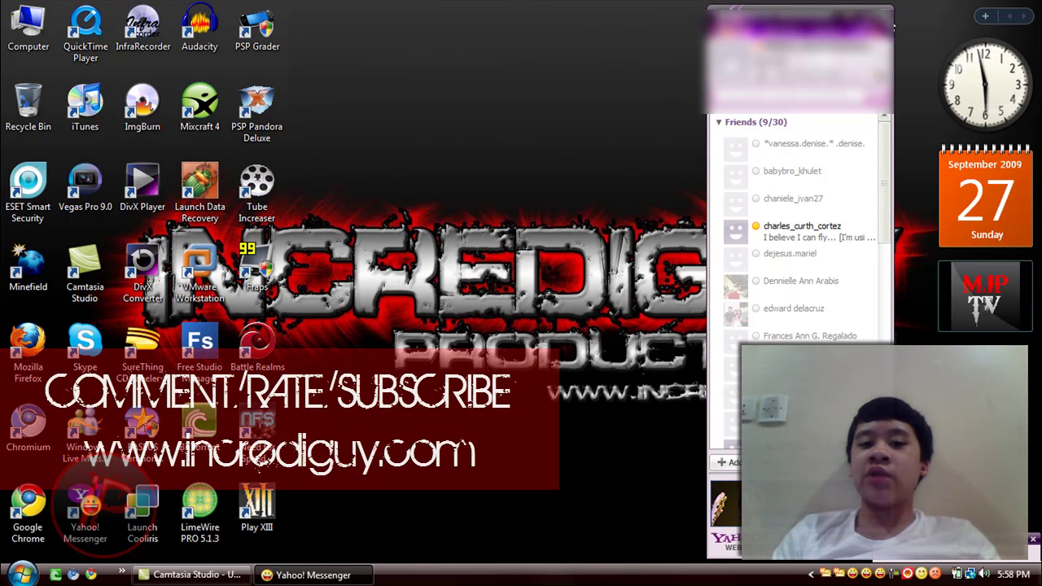
click(883, 11)
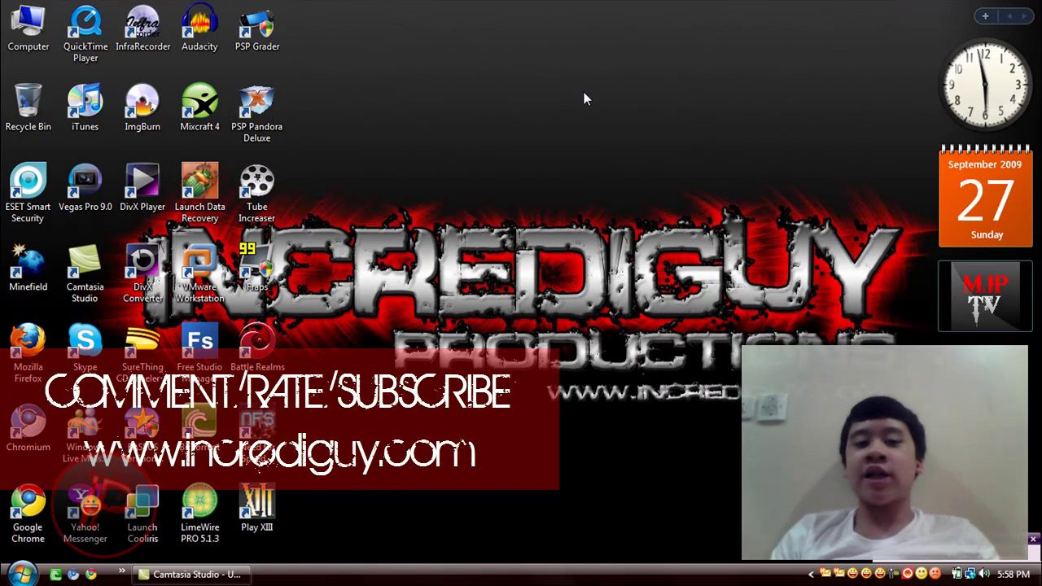